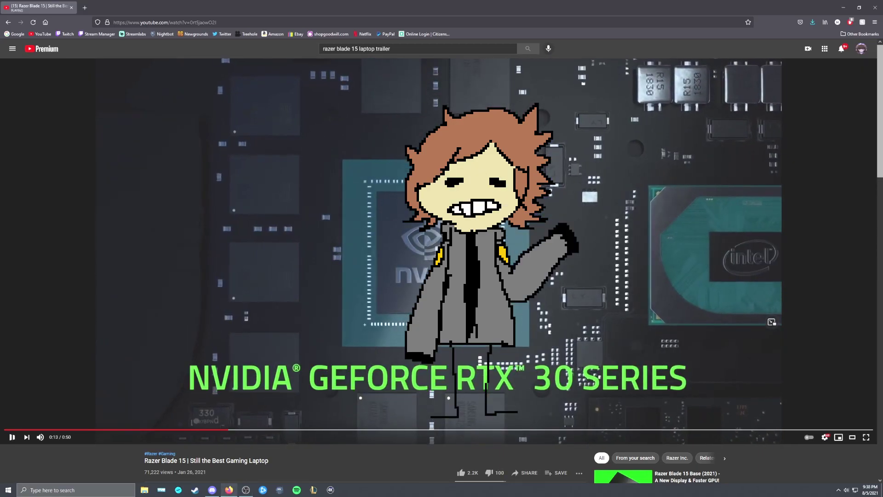
Pause the Razer Blade 15 video and drop its quality to 144p
key(k)
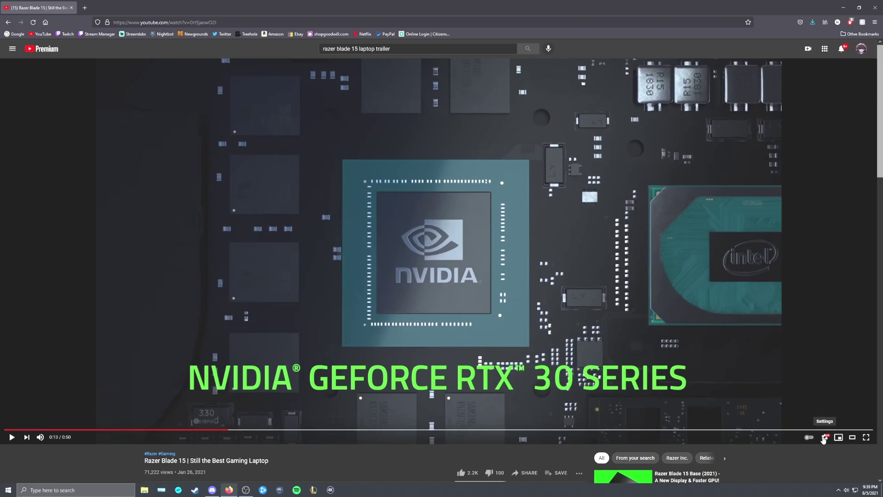
click(825, 437)
click(830, 415)
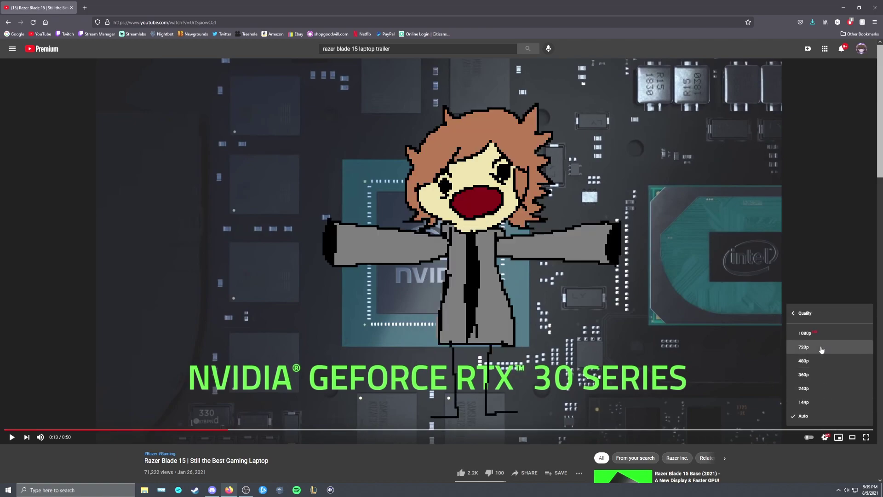
click(810, 403)
Speed up the video's playback to 1.75 and close the player settings
click(825, 437)
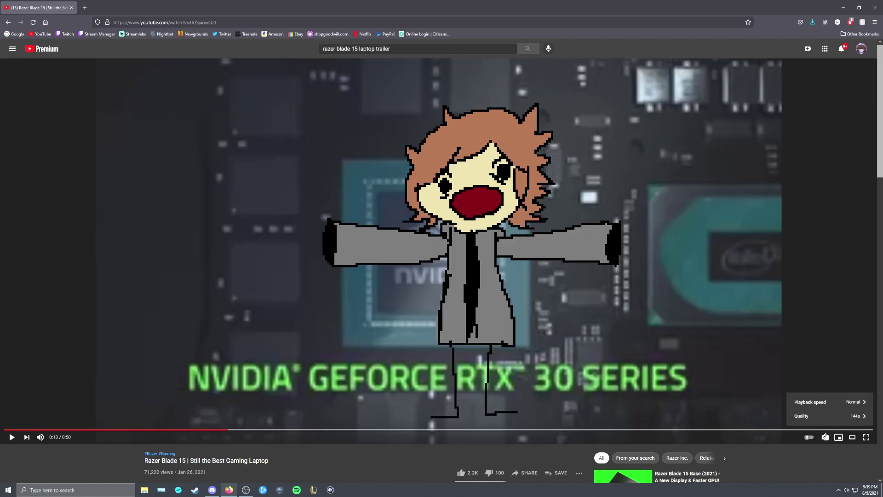
click(830, 416)
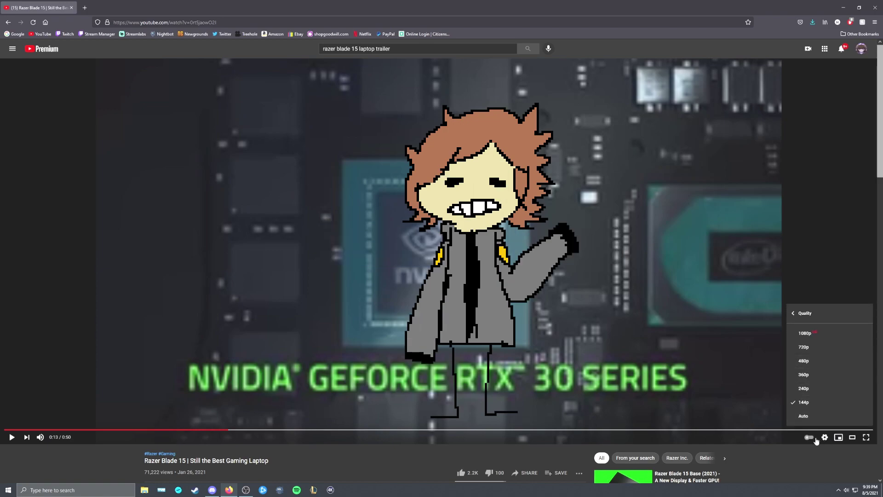
click(824, 438)
click(825, 438)
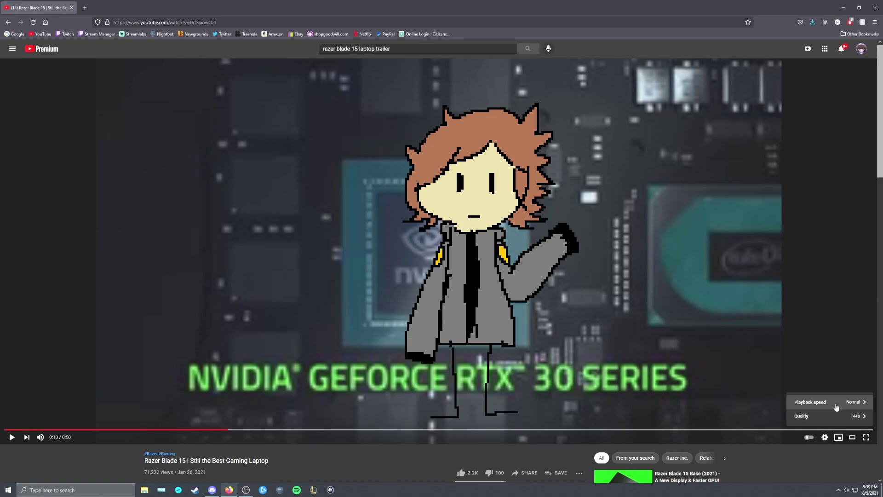
click(836, 403)
click(836, 403)
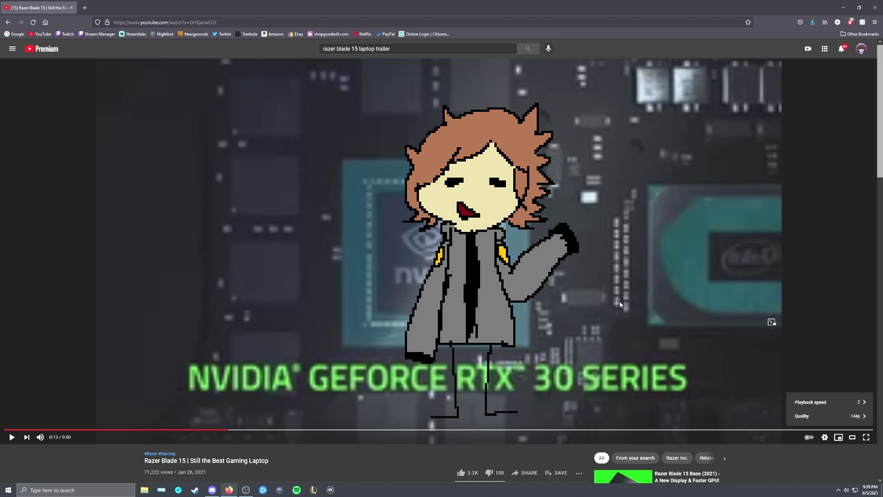
click(614, 320)
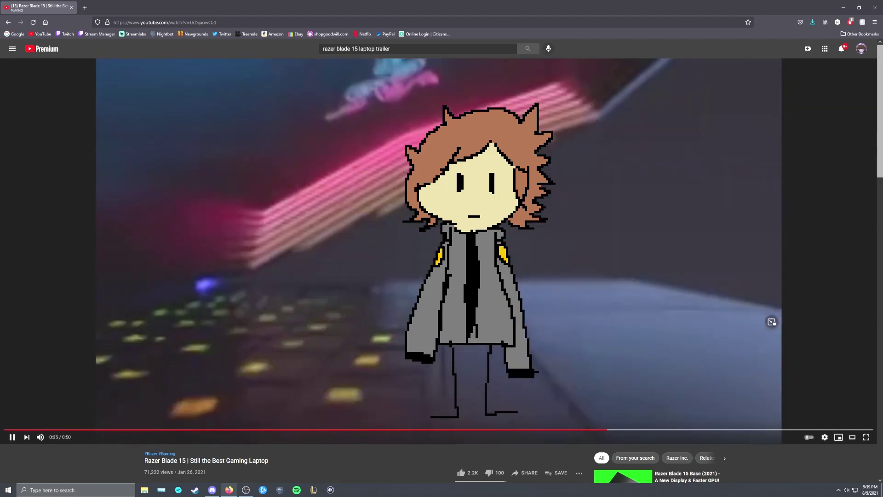
Dislike the video and post the public comment 'why is it so fucking lou'
scroll(798, 463, down, 2)
click(488, 379)
scroll(523, 350, down, 5)
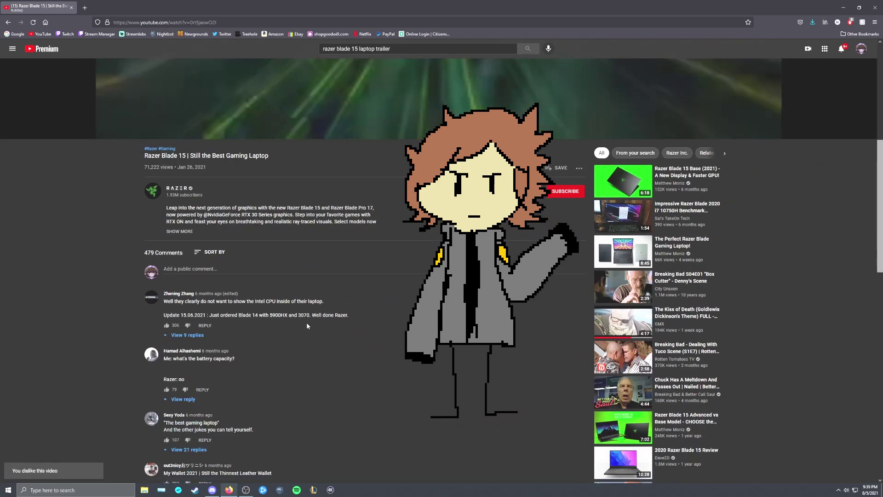
click(183, 269)
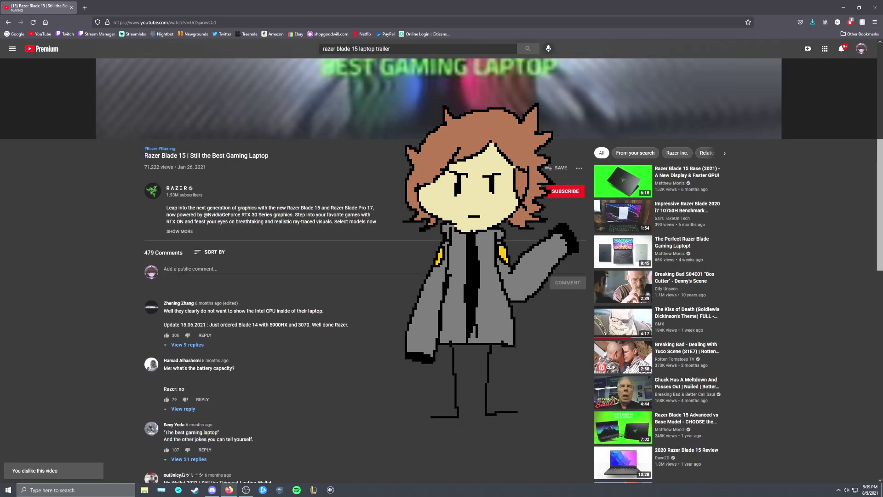
text(why is i)
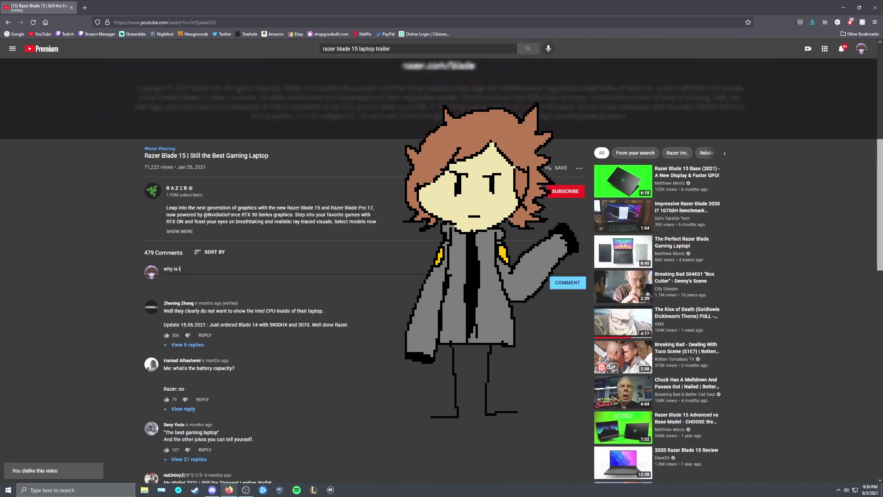
text(t so fucking l)
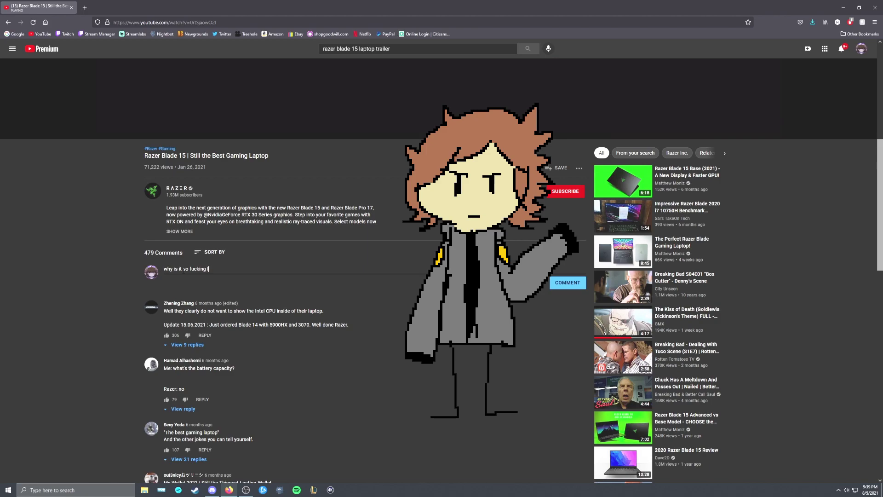
text(oud)
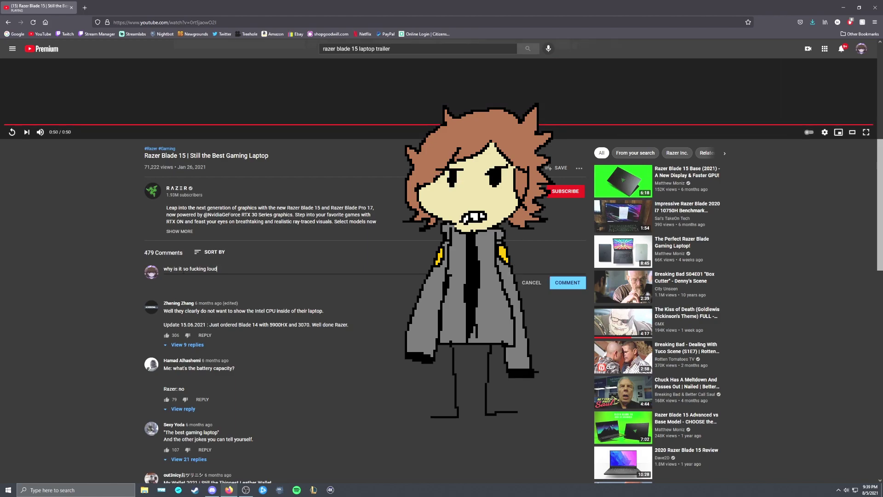
click(568, 283)
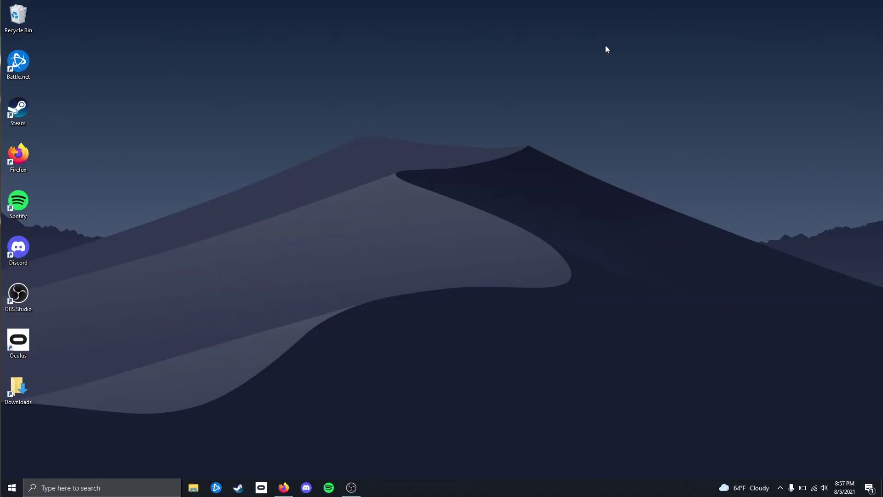
right_click(379, 256)
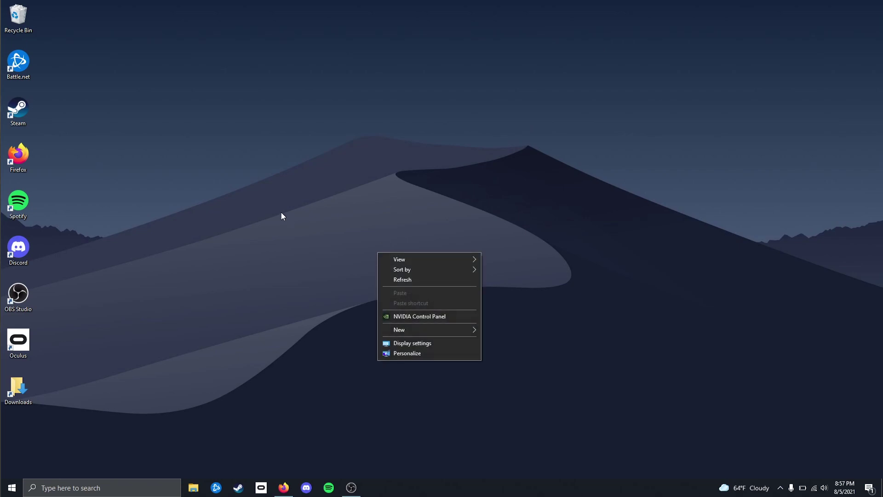
click(160, 372)
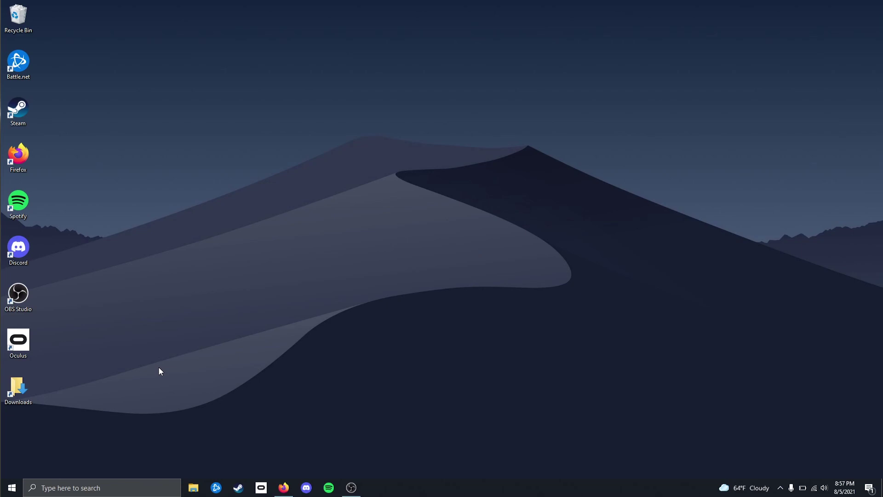
Search 'power' to reach the Power & sleep page, then open Additional power settings
click(93, 491)
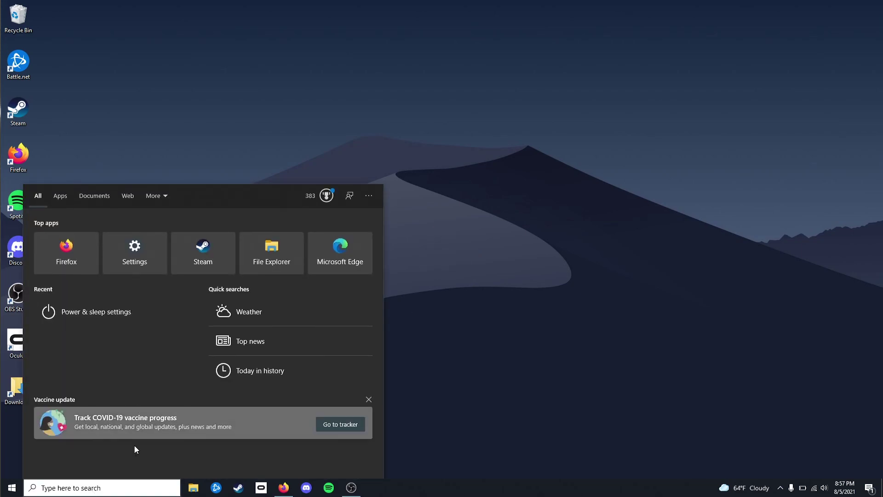
text(power)
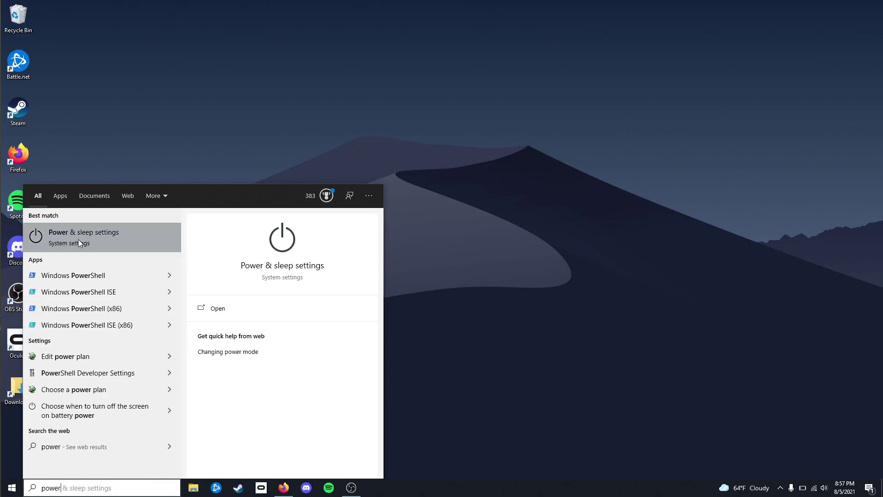
click(80, 243)
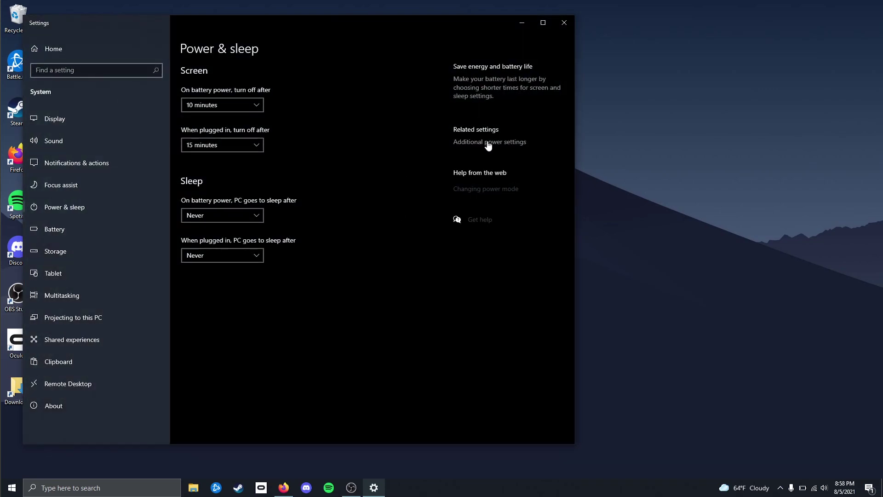
click(488, 143)
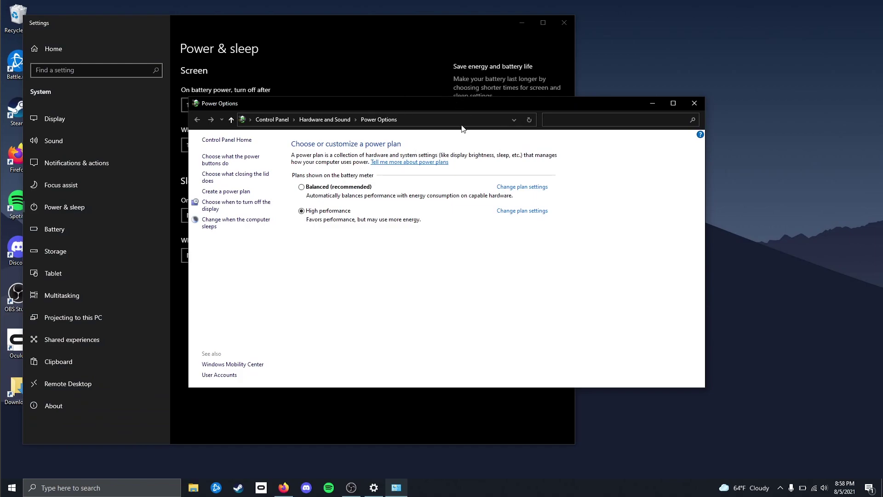
Open the High performance plan's advanced power settings and dismiss the low battery warning
click(514, 211)
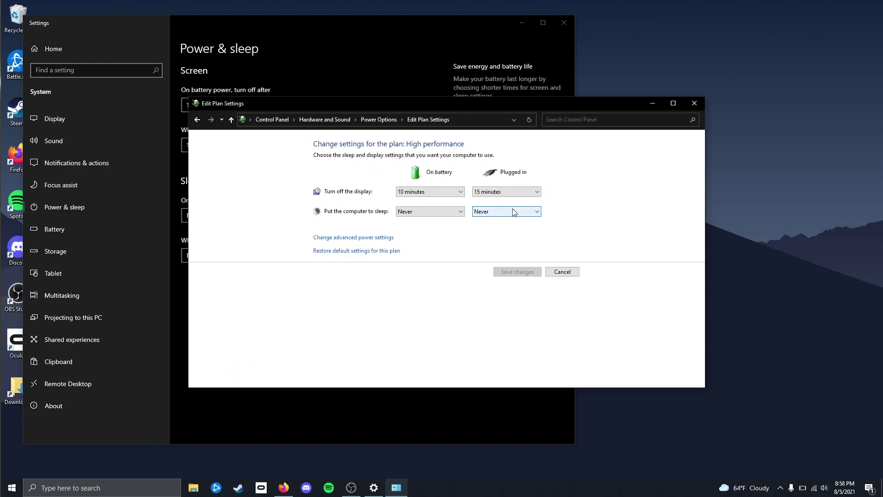
click(382, 239)
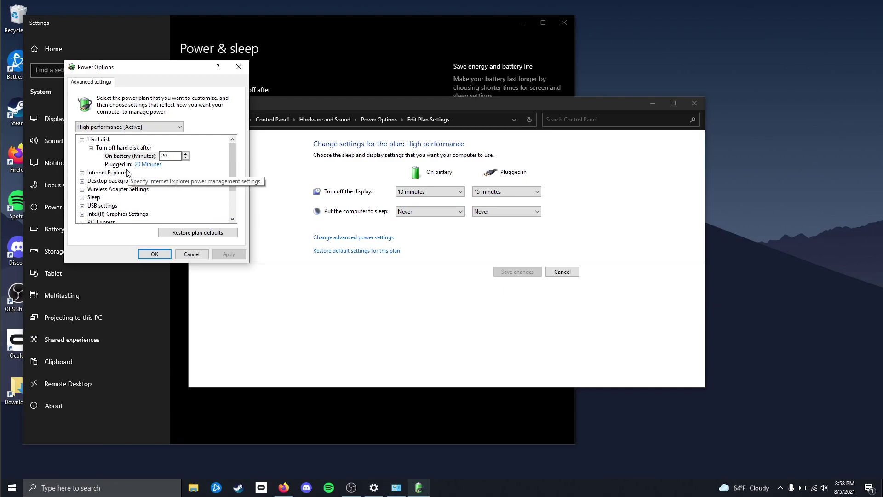
scroll(110, 202, down, 1)
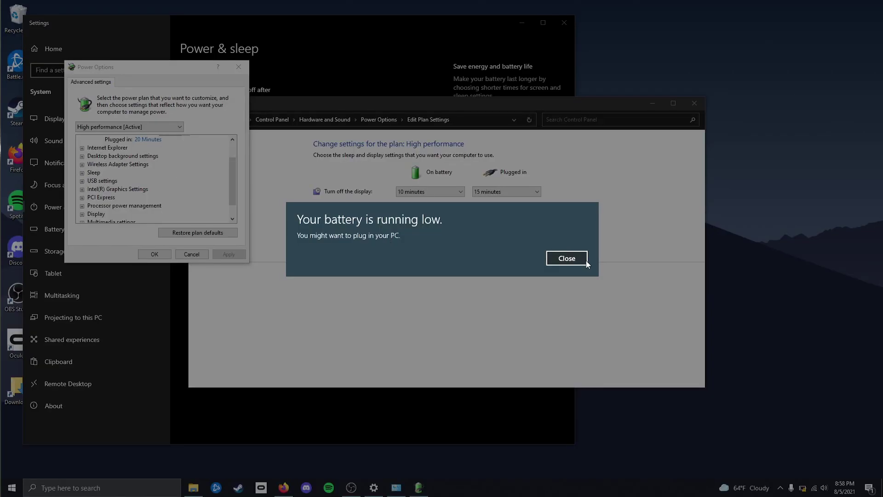
click(585, 260)
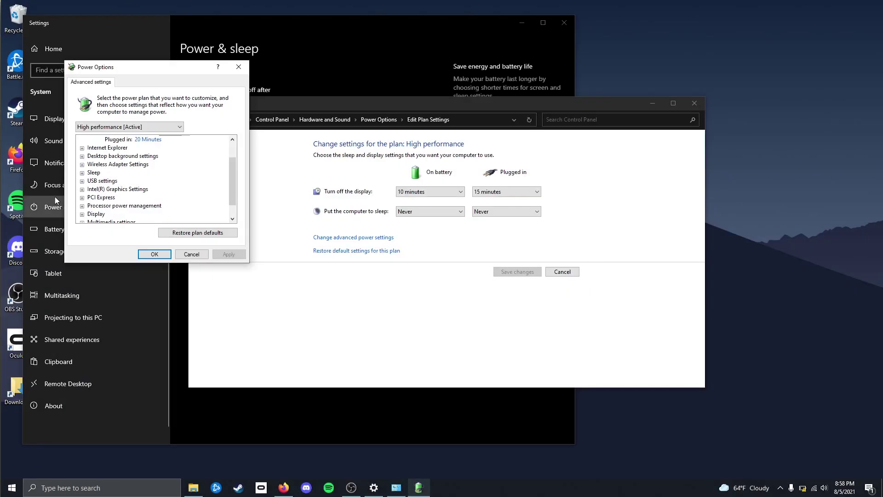
Expand Processor power management to show Minimum processor state: 20% on battery, 90% plugged in
click(82, 206)
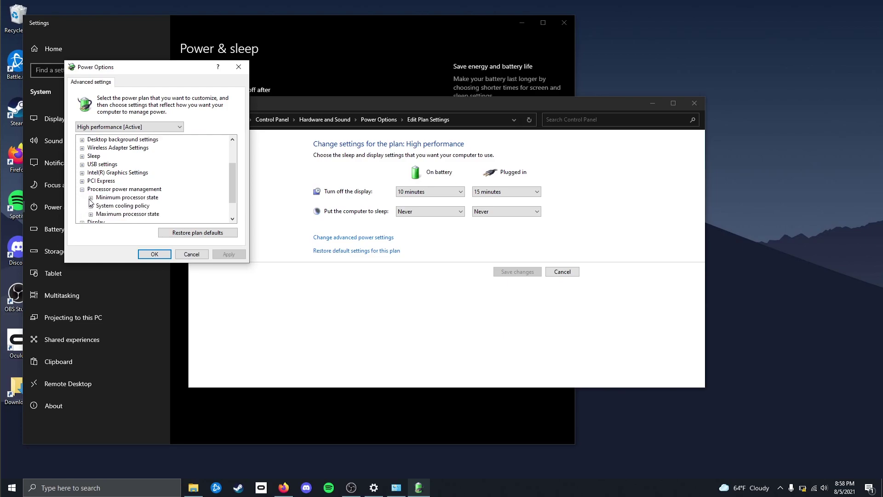
click(91, 197)
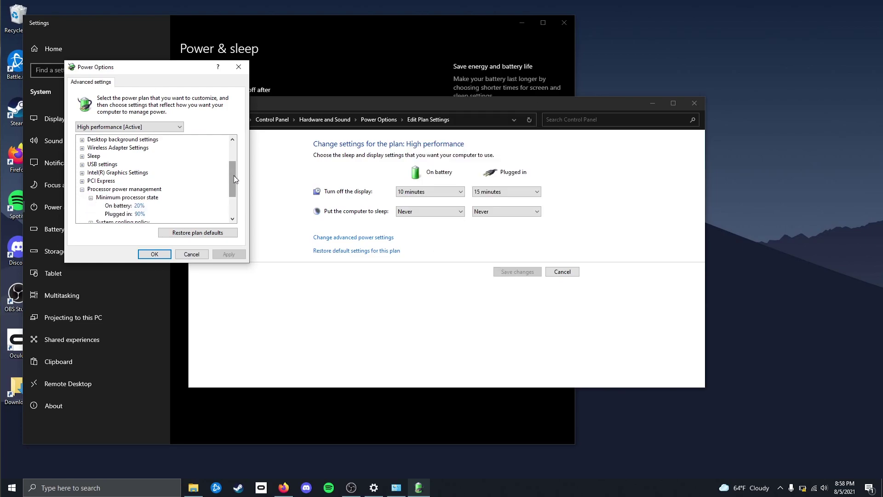
drag(233, 176, 234, 192)
scroll(233, 194, down, 1)
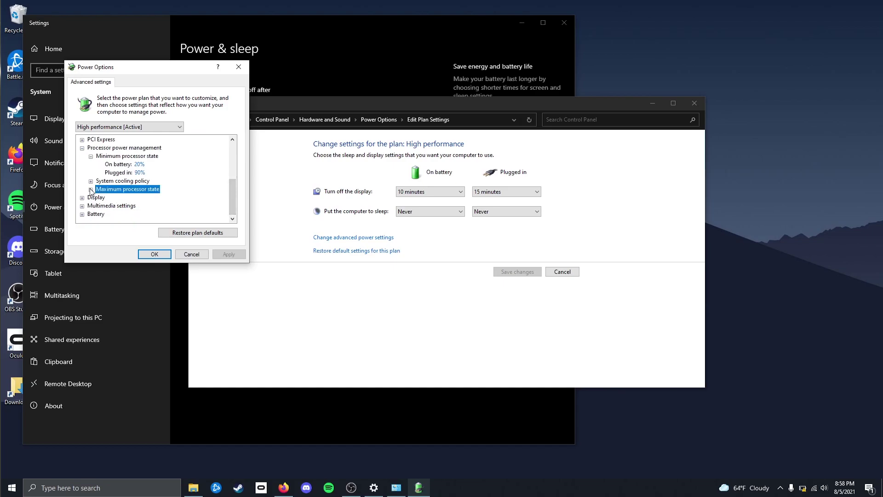
Set the on-battery Maximum processor state to 98% and apply it
click(91, 189)
click(139, 197)
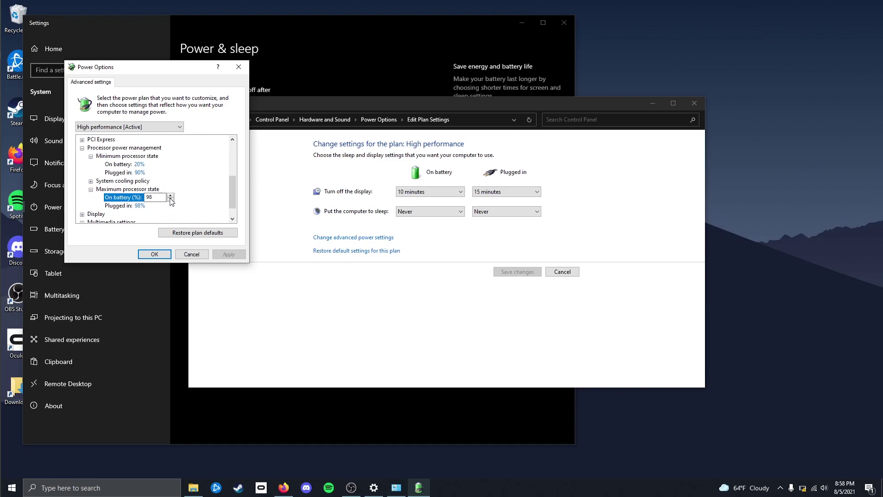
click(170, 195)
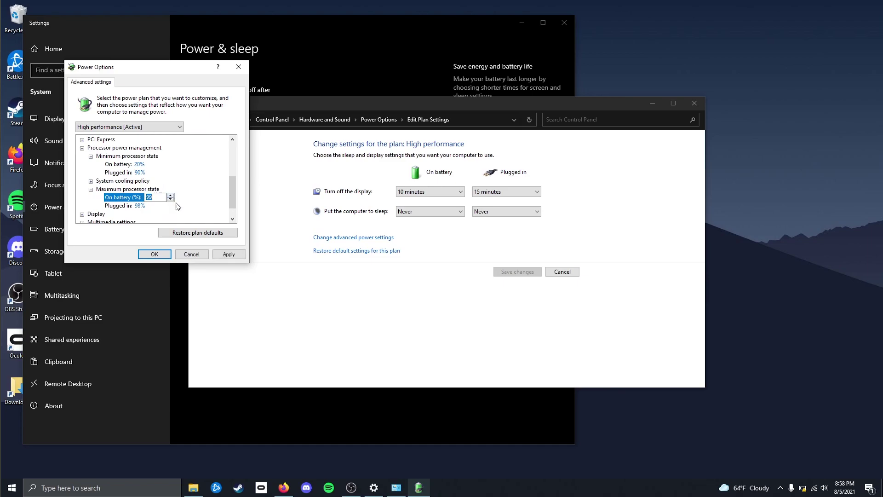
click(222, 254)
click(171, 195)
click(223, 255)
click(170, 199)
click(171, 199)
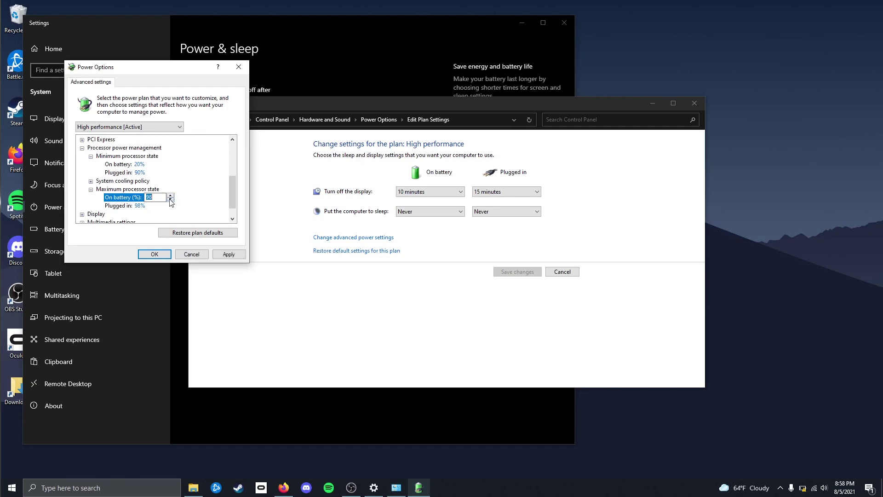
click(228, 254)
Confirm the plugged-in maximum is 98%, save with OK, and close the plan settings window
click(138, 205)
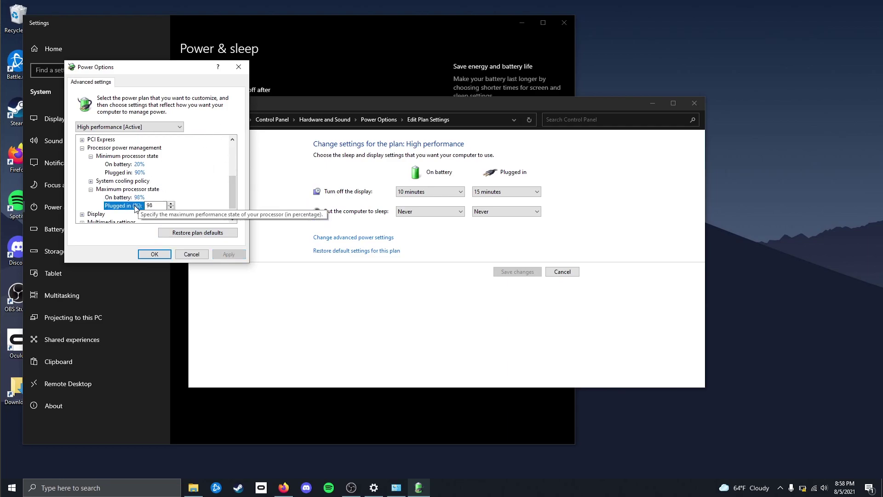
click(152, 254)
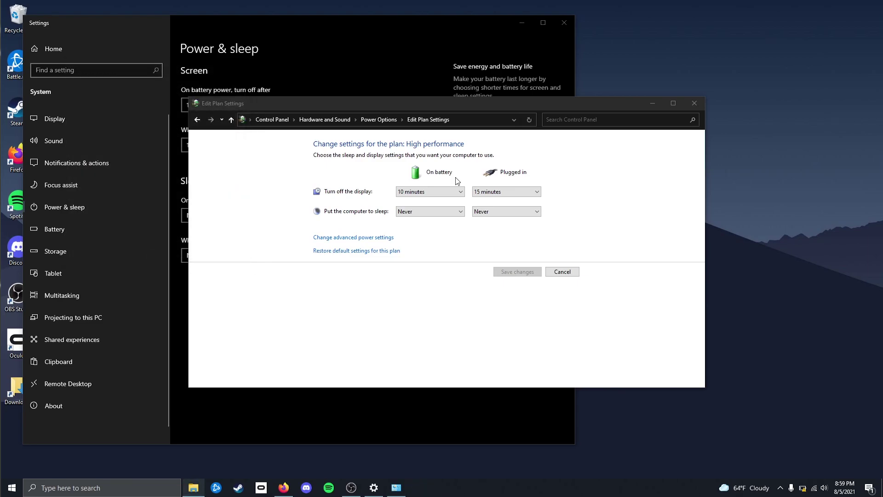
click(694, 104)
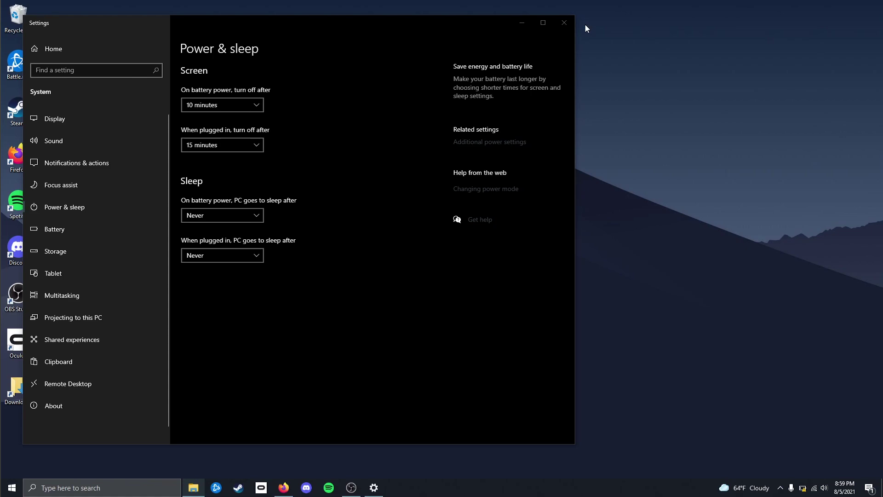
click(564, 23)
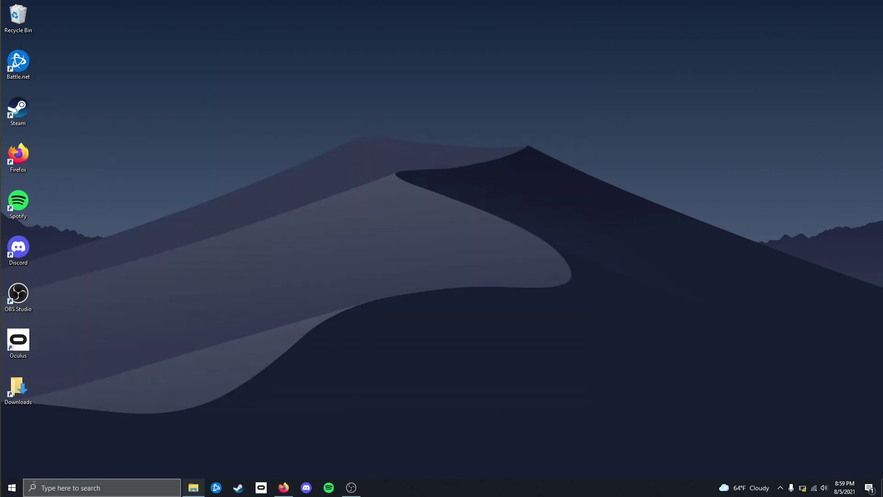
click(12, 487)
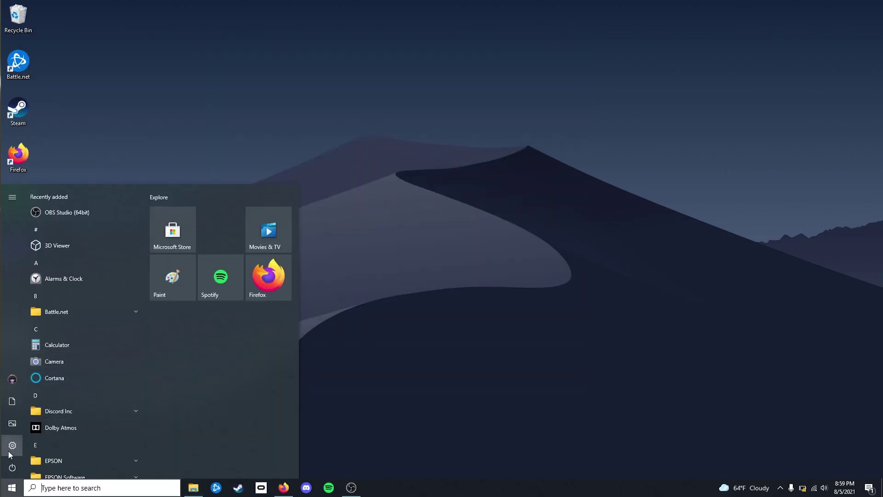
click(9, 450)
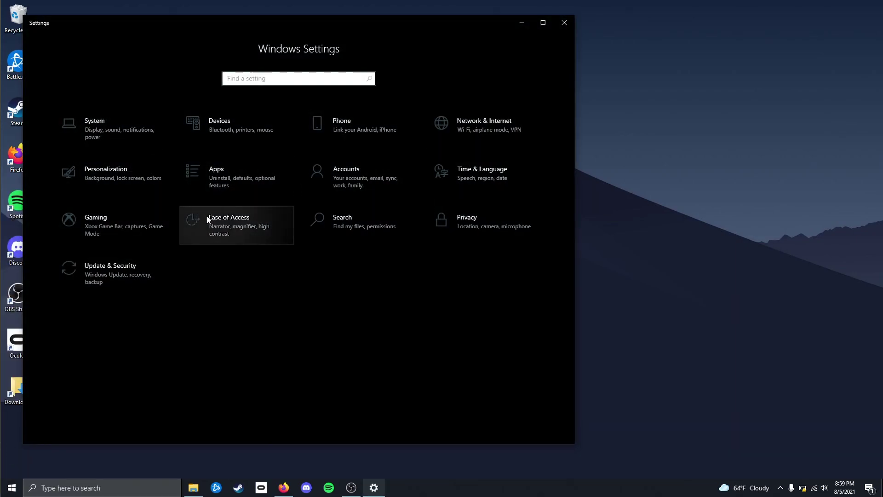
click(131, 141)
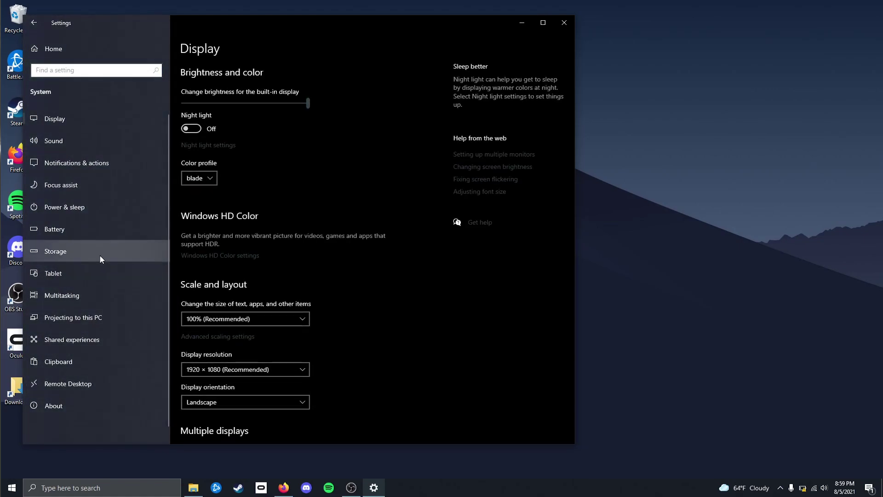
click(104, 205)
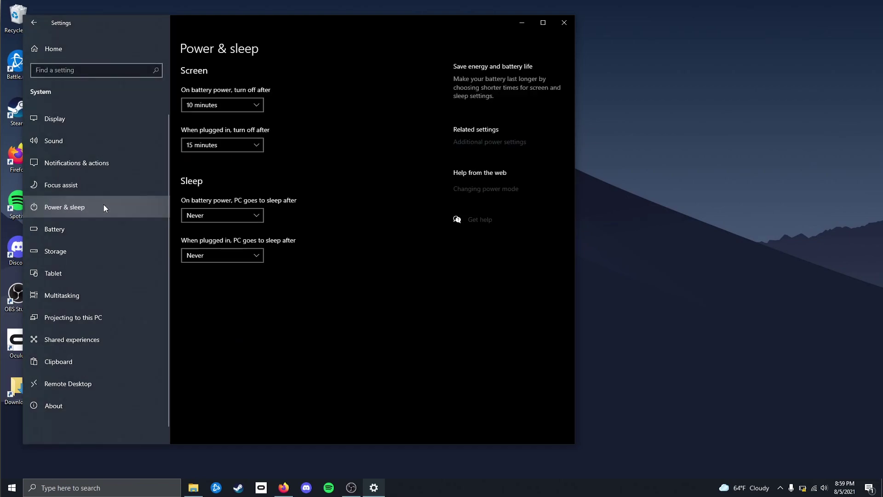